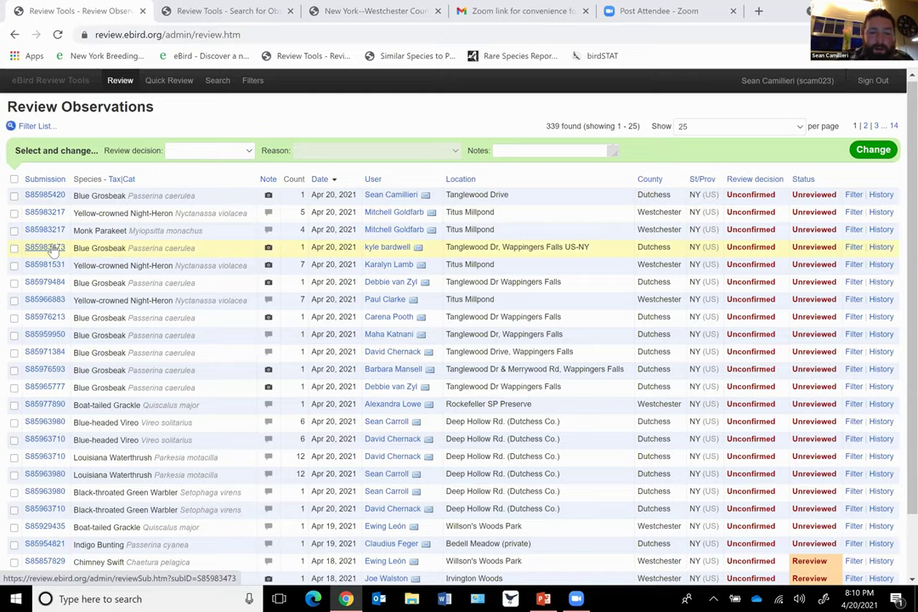
# Step: Open submission S85983473 from the review list and examine the photos uploaded for its Blue Grosbeak observation
pyautogui.click(47, 248)
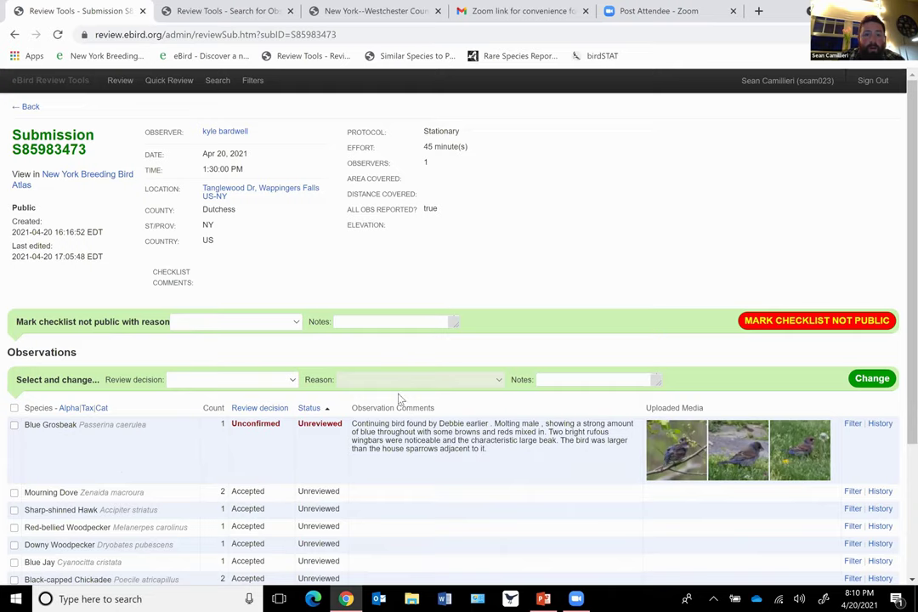
pyautogui.scroll(-1, 399, 400)
pyautogui.scroll(-1, 400, 400)
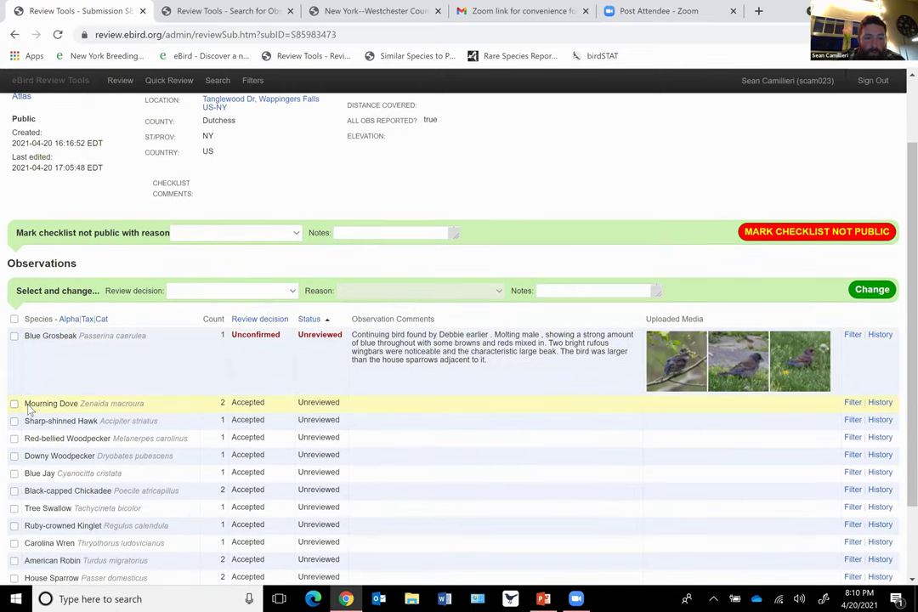
pyautogui.scroll(-2, 34, 407)
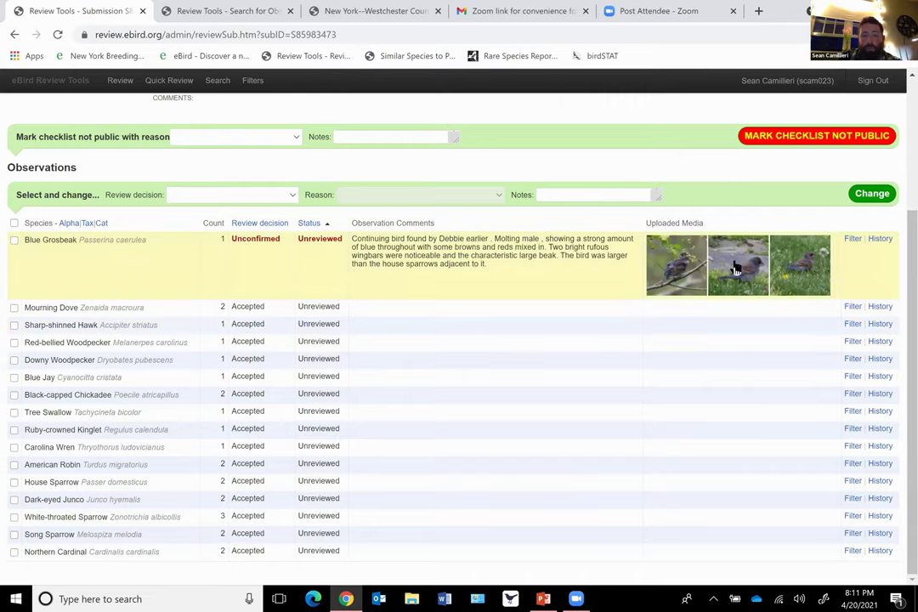
pyautogui.click(677, 264)
pyautogui.click(795, 281)
pyautogui.click(803, 254)
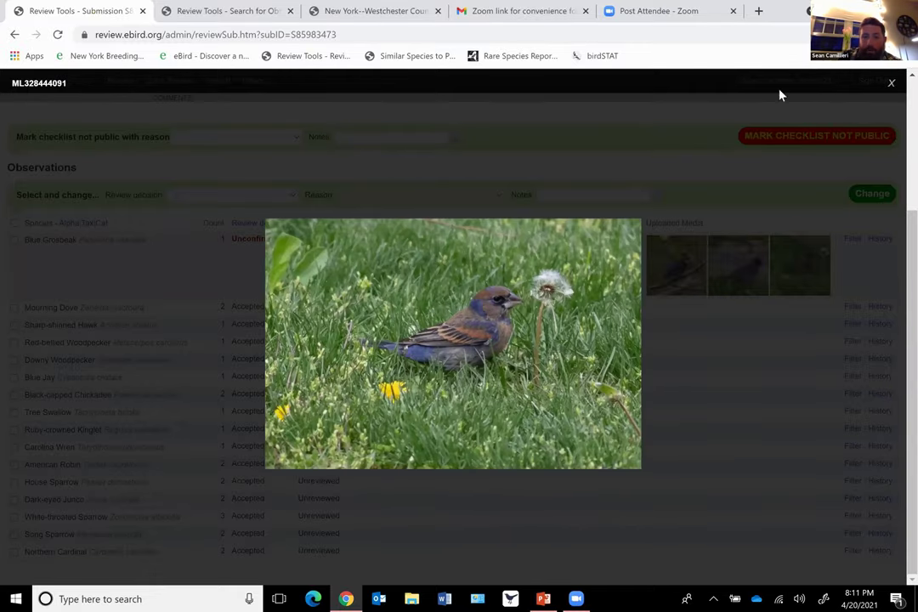
pyautogui.click(778, 91)
# Step: Set the Blue Grosbeak's review decision to Mark Unconfirmed and look through the reasons offered for it
pyautogui.click(13, 240)
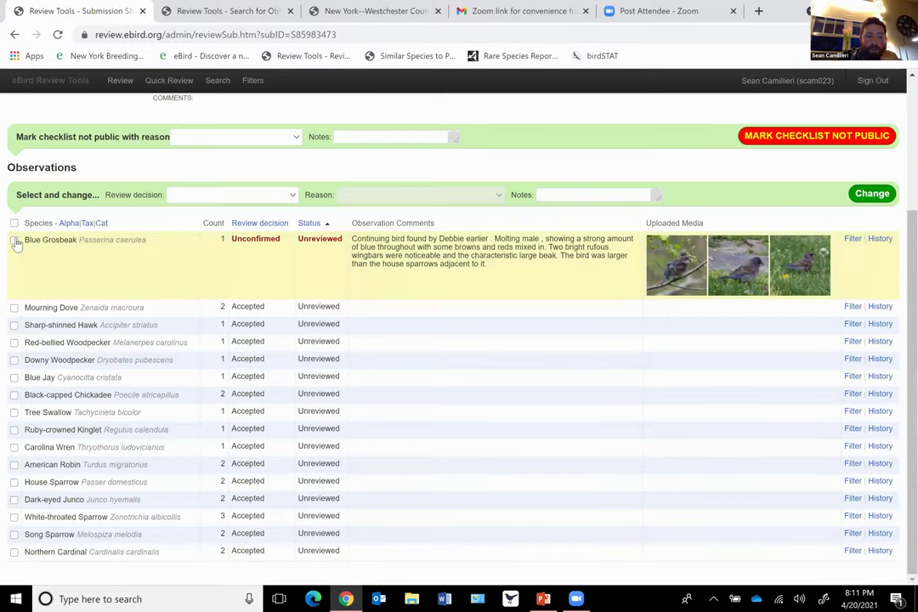
pyautogui.click(193, 197)
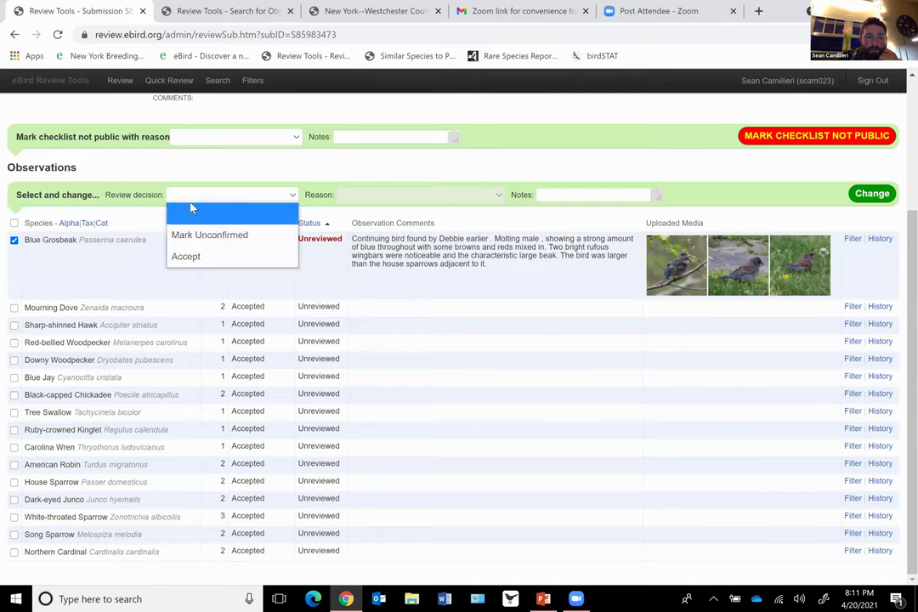
pyautogui.press('Return')
pyautogui.click(234, 200)
pyautogui.click(223, 238)
pyautogui.click(359, 198)
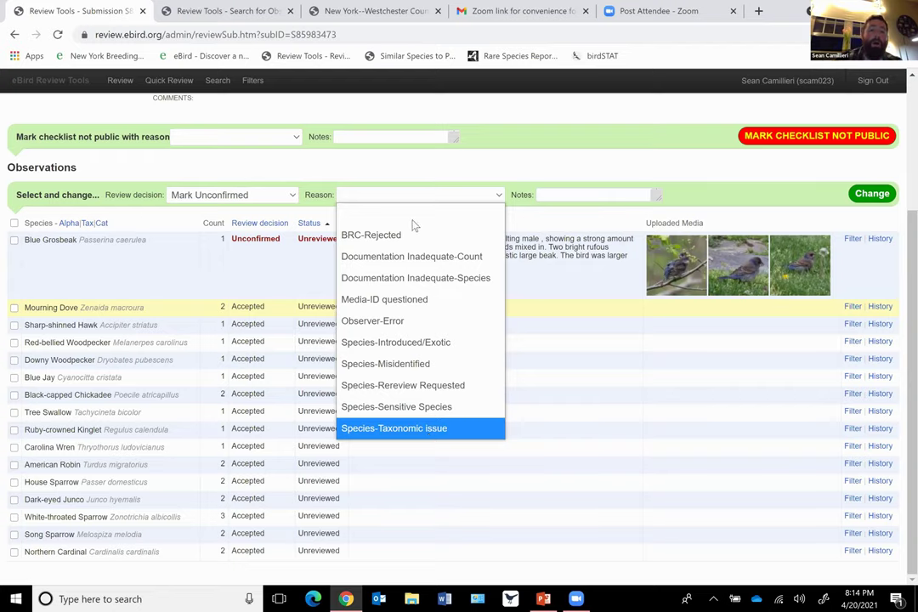
# Step: Accept the Blue Grosbeak observation with the reason Documentation-Photo/Video/Audio and apply the change
pyautogui.click(266, 197)
pyautogui.click(258, 255)
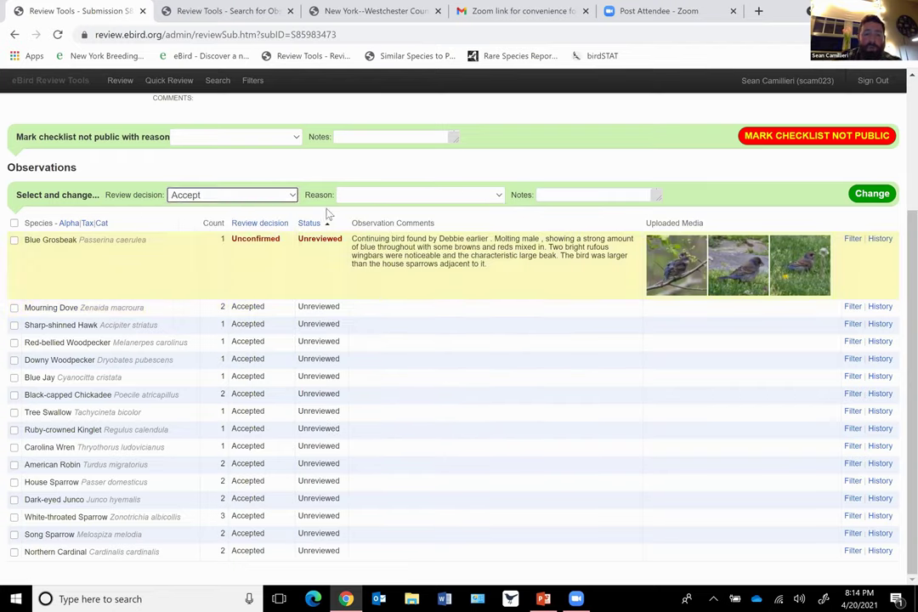
pyautogui.click(359, 196)
pyautogui.click(15, 241)
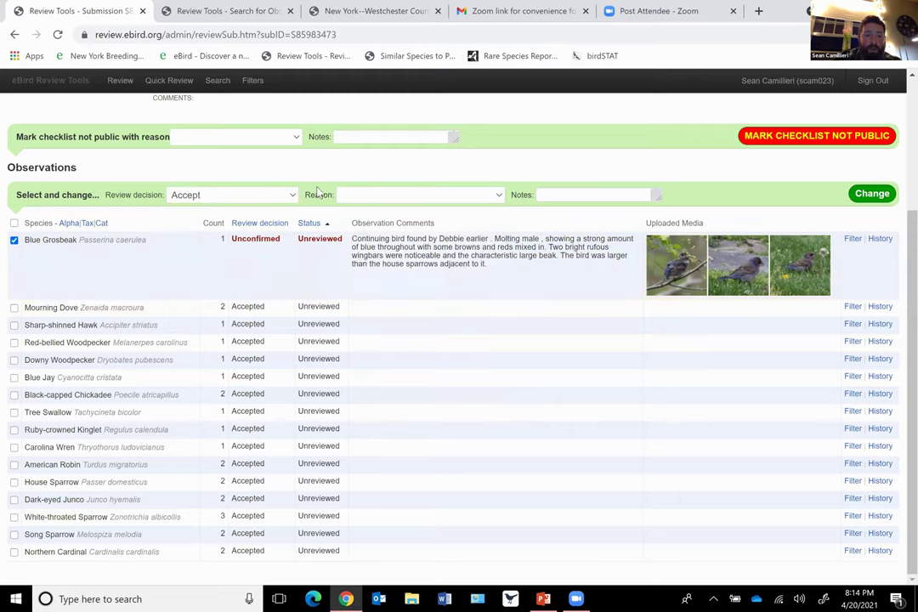
pyautogui.click(371, 197)
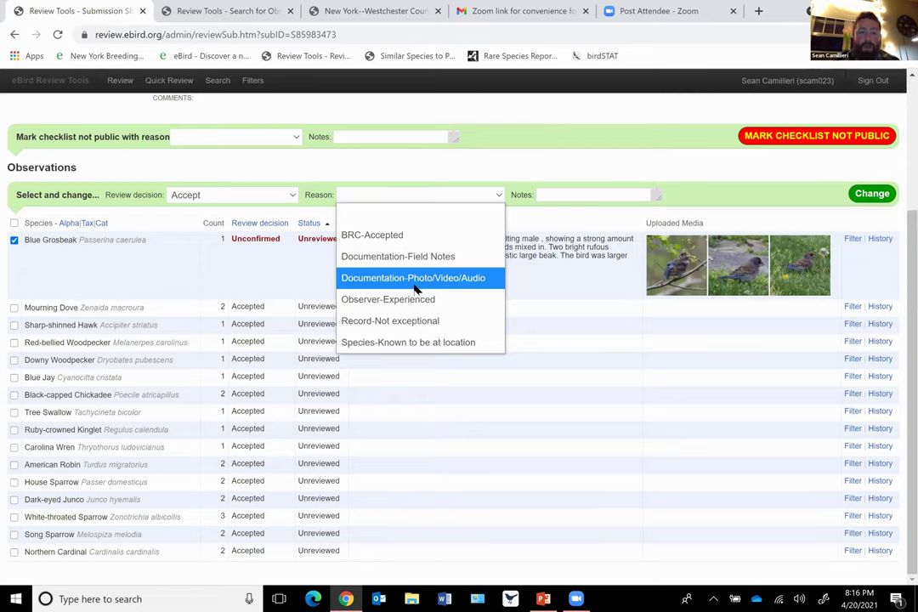
pyautogui.click(415, 281)
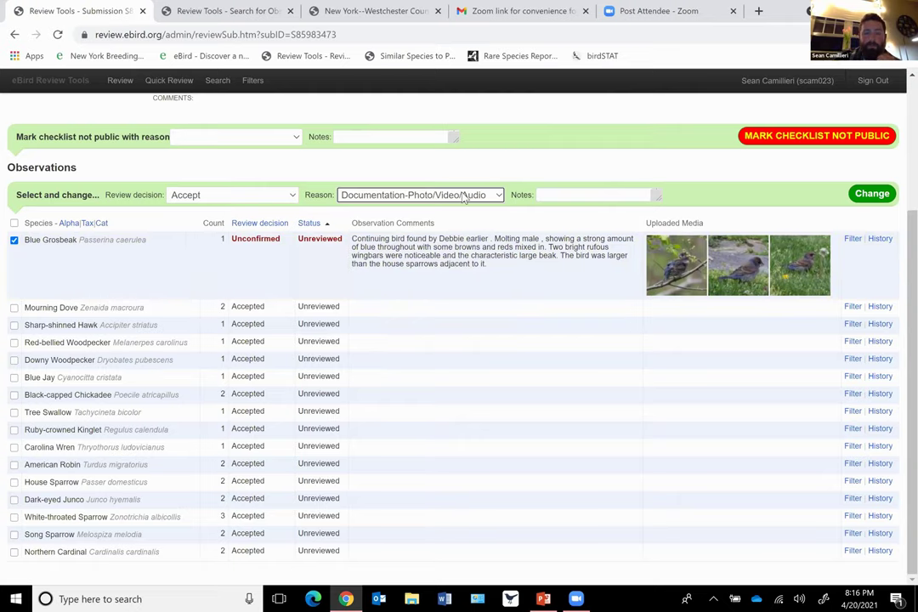
pyautogui.click(870, 195)
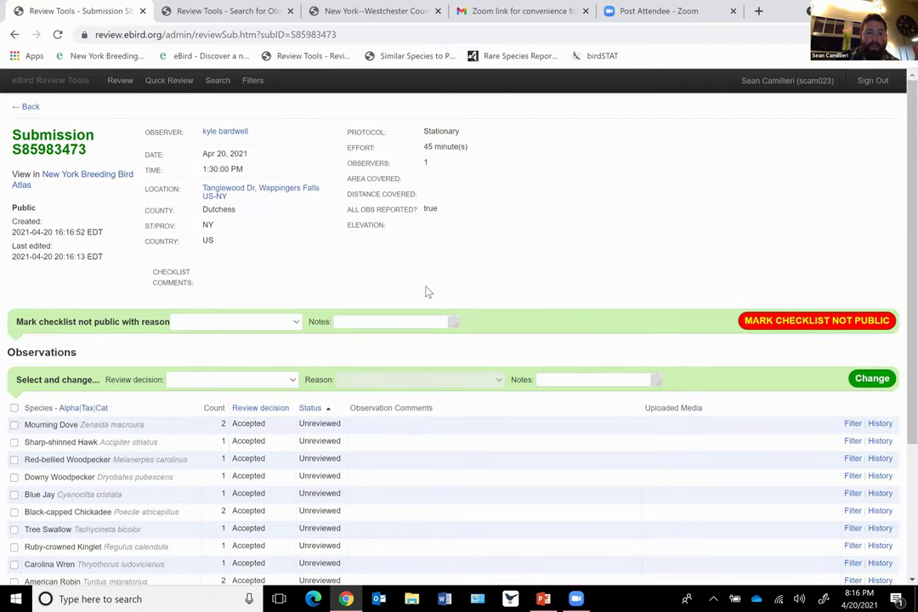
# Step: Return to the review list, open submission S85985420 and view the reasons for marking a checklist not public
pyautogui.click(28, 108)
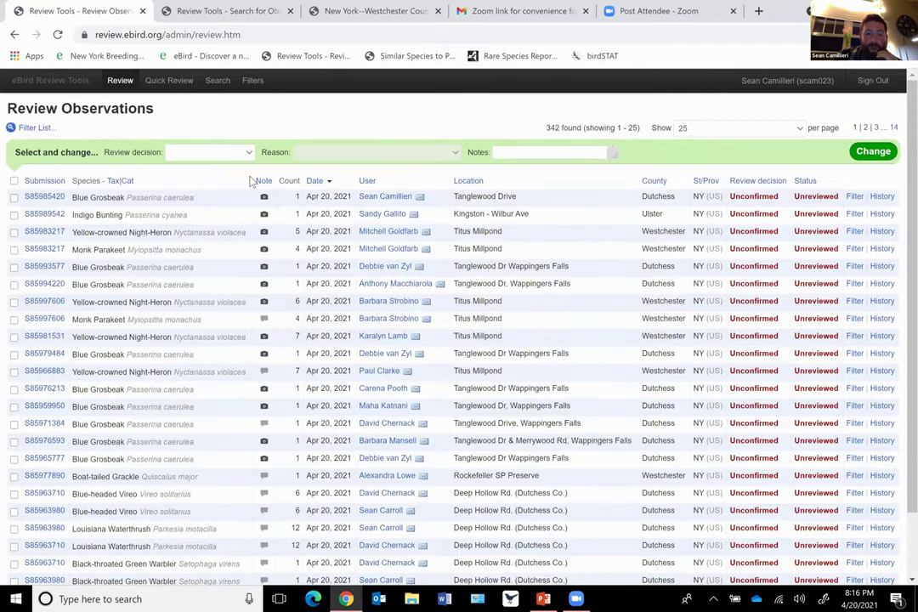
pyautogui.click(46, 197)
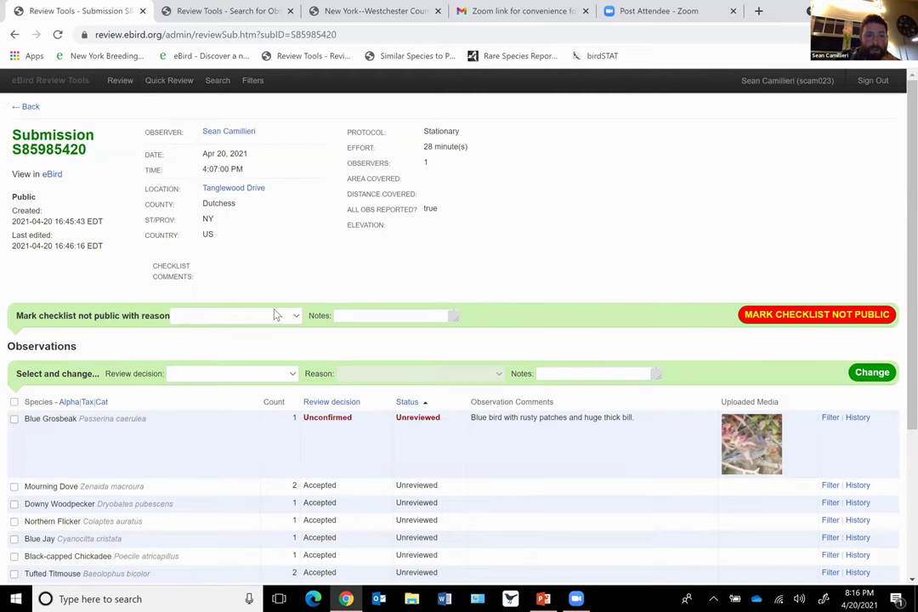
pyautogui.click(275, 316)
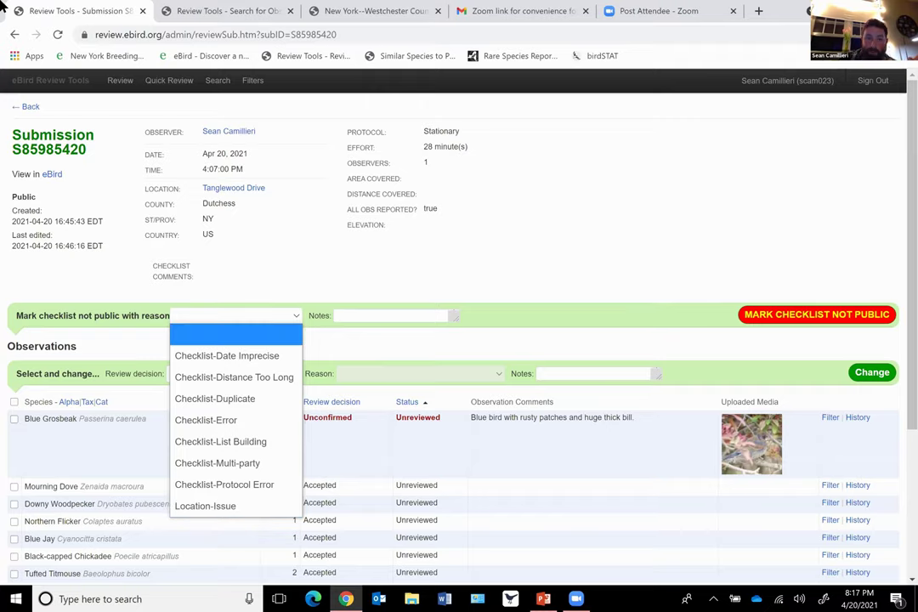
# Step: In the observation search form, set the assignment to eBird-US-NY-Dutchess and the country to United States
pyautogui.click(224, 8)
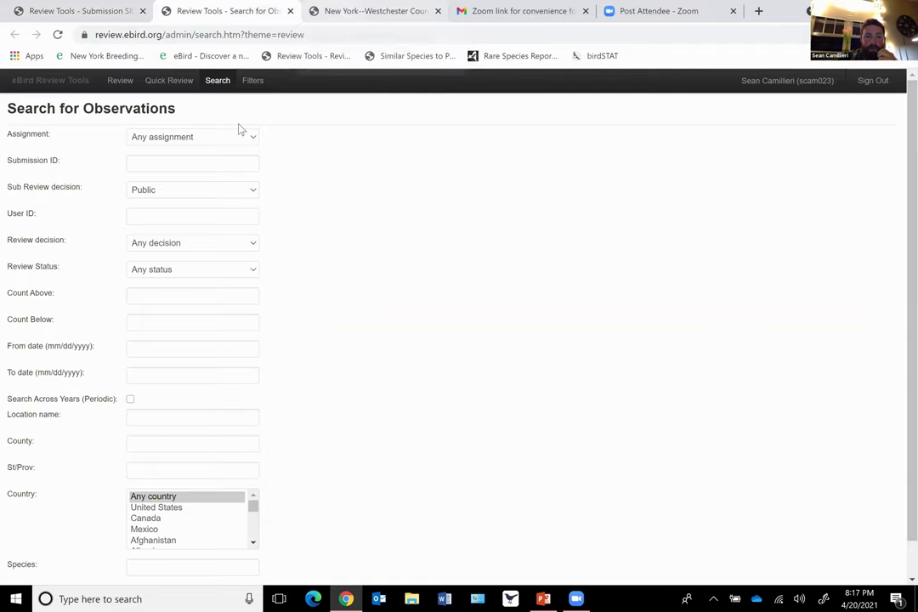
pyautogui.click(218, 141)
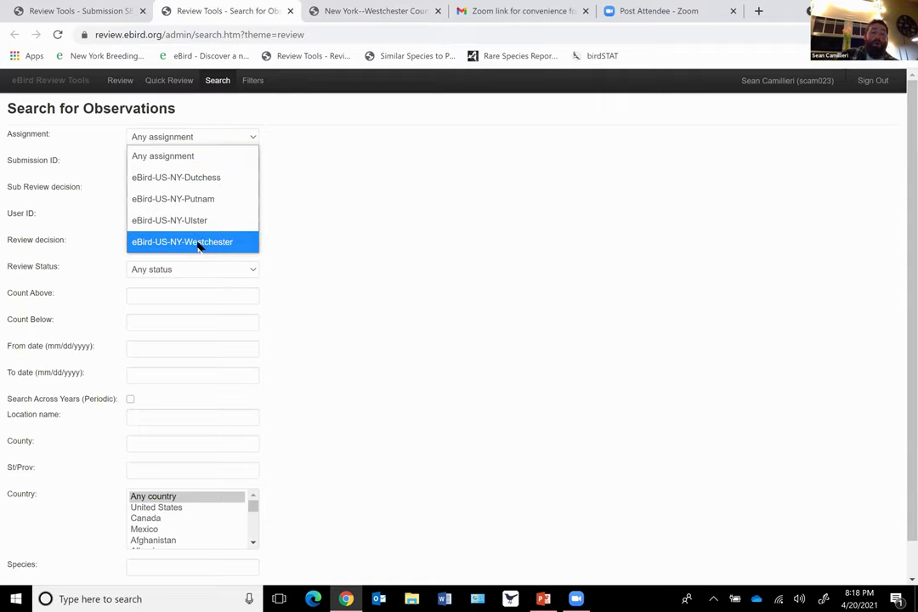
pyautogui.click(212, 177)
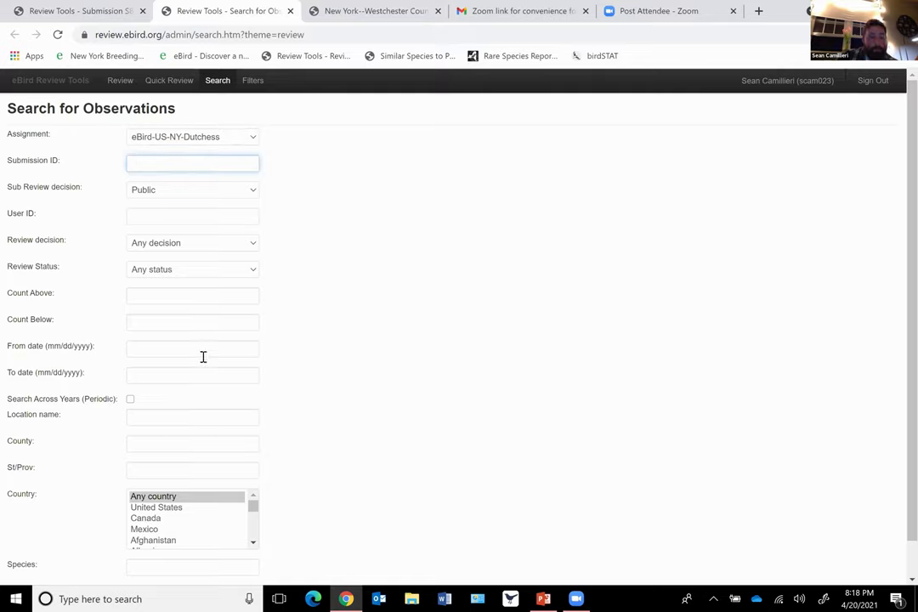
pyautogui.click(191, 502)
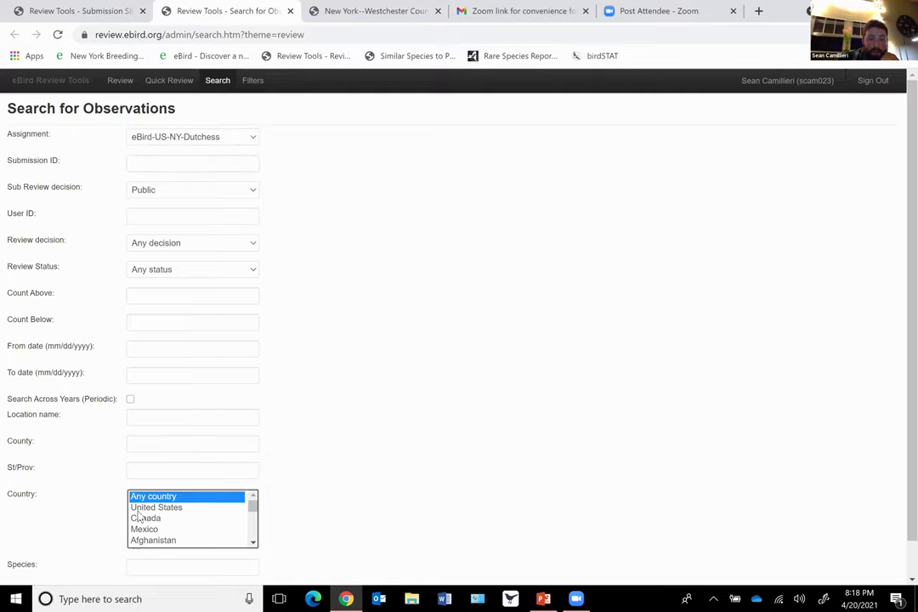
pyautogui.press('Down')
pyautogui.scroll(-1, 255, 476)
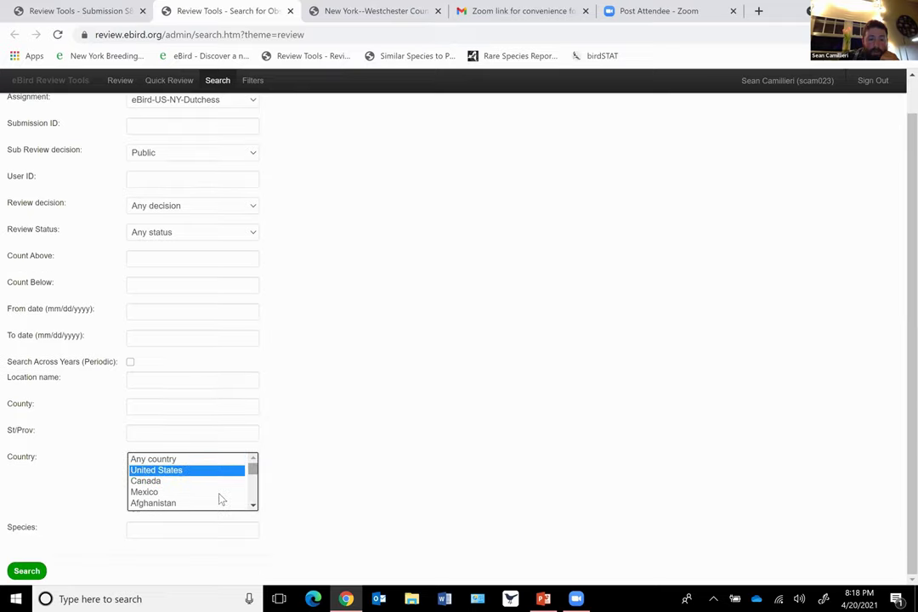
# Step: Set the state/province to New York and the species to Blue Grosbeak, and run the observation search
pyautogui.click(151, 433)
pyautogui.click(151, 468)
pyautogui.click(149, 527)
pyautogui.write('Blue-gros')
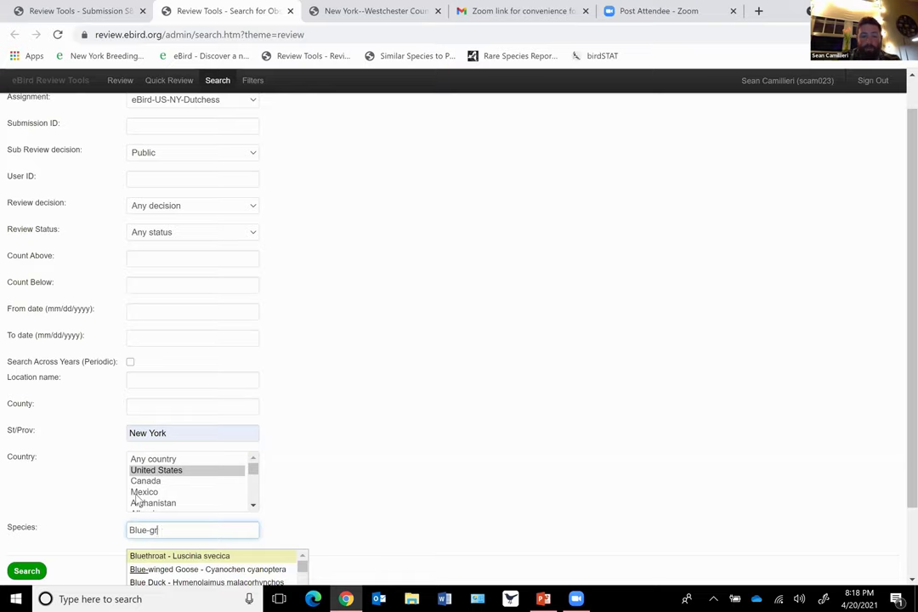
pyautogui.click(129, 556)
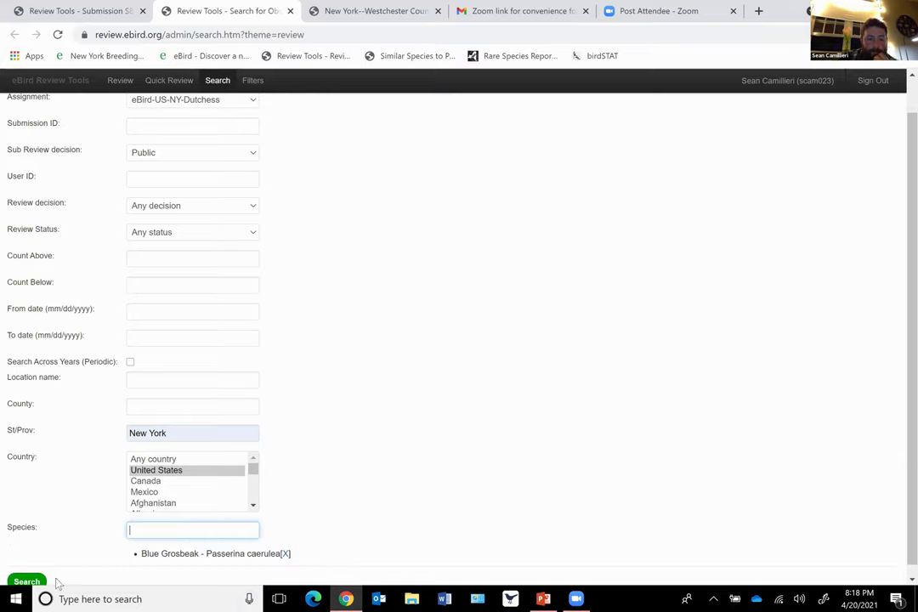
pyautogui.click(27, 577)
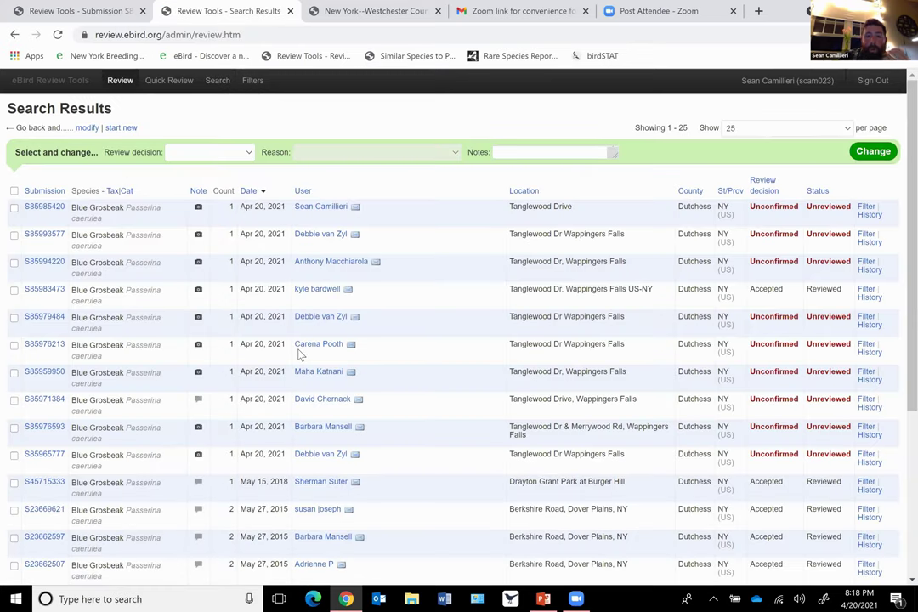
# Step: Look through the dates and locations of the Blue Grosbeak search results, and return to submission S85985420
pyautogui.scroll(-1, 274, 294)
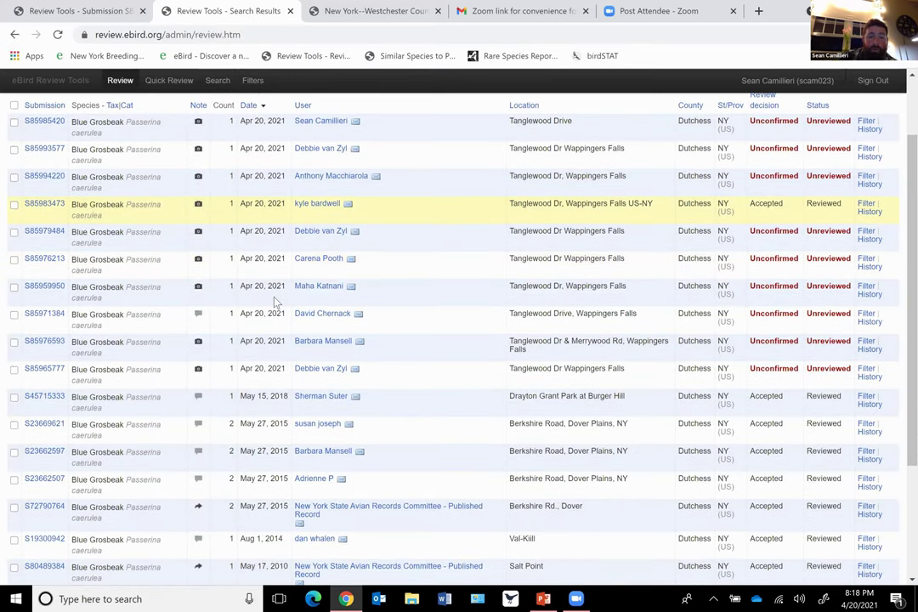
pyautogui.scroll(-2, 275, 303)
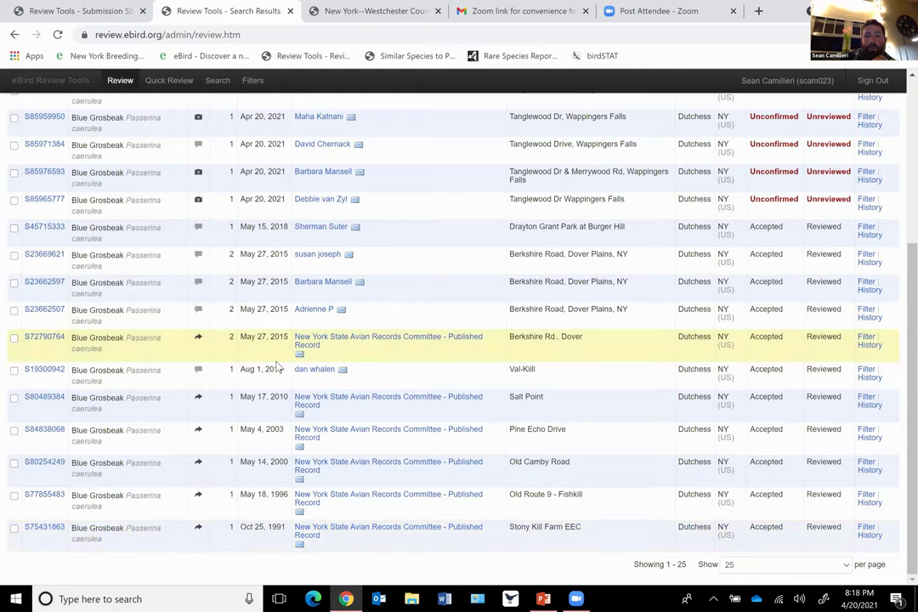
pyautogui.scroll(3, 276, 365)
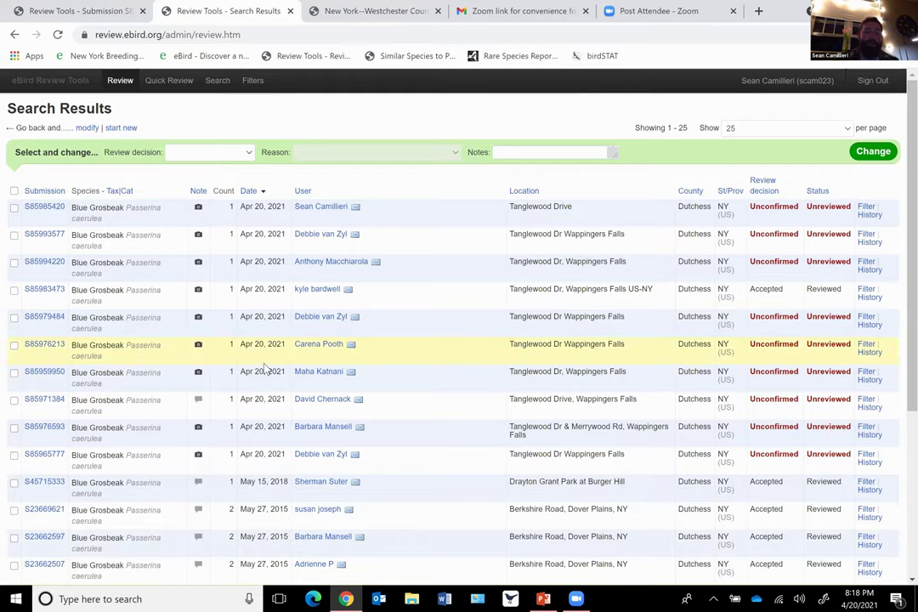
pyautogui.hotkey('ctrl', 'shift', 'Tab')
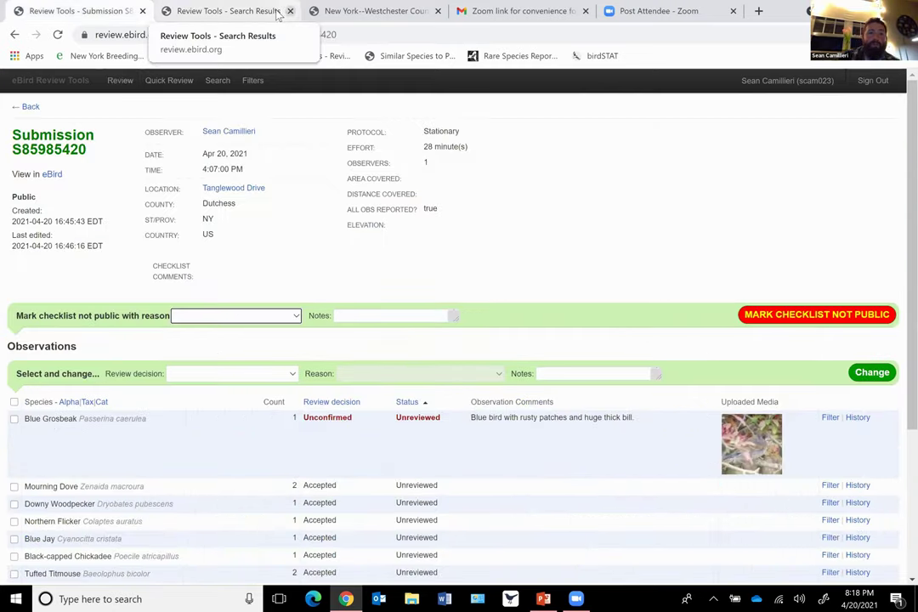